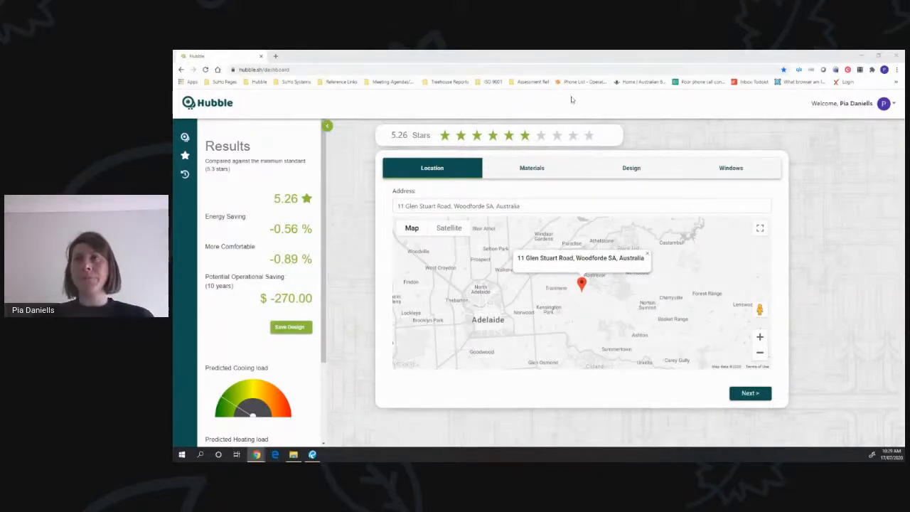
Review the house's materials, design and window settings
left_click(538, 169)
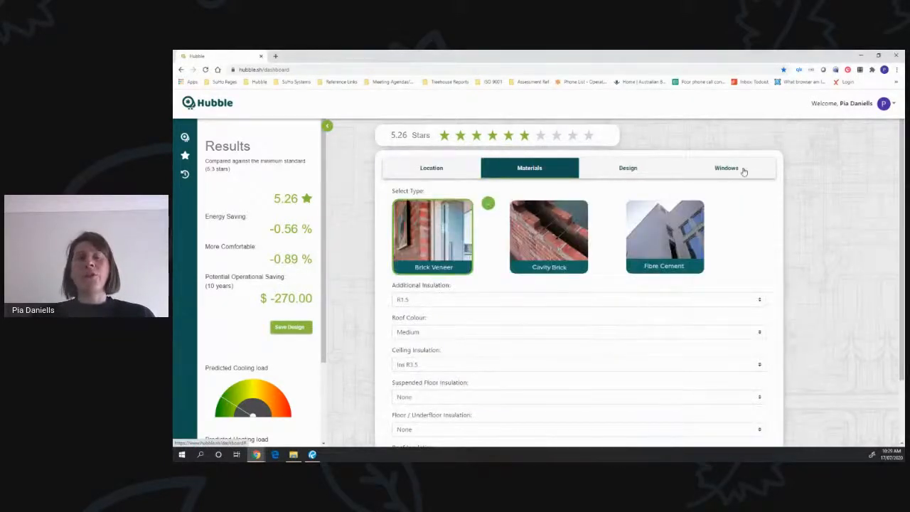
left_click(629, 172)
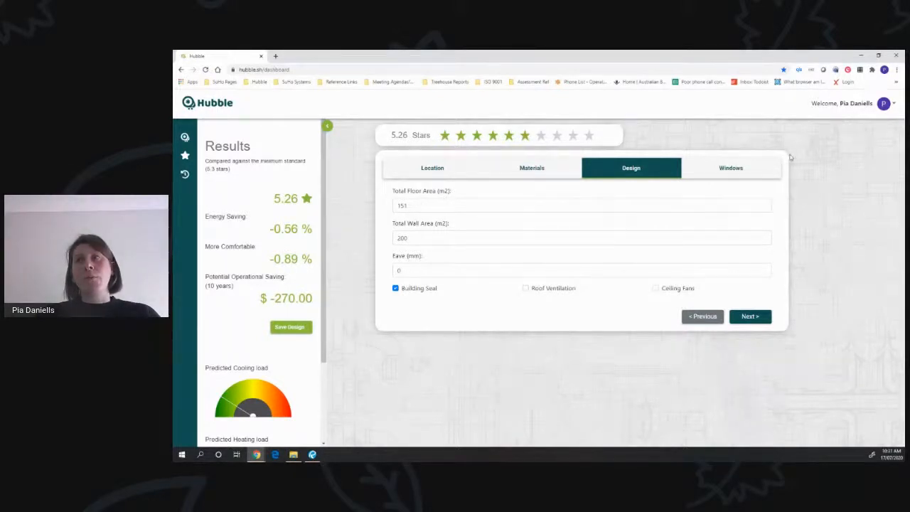
left_click(732, 171)
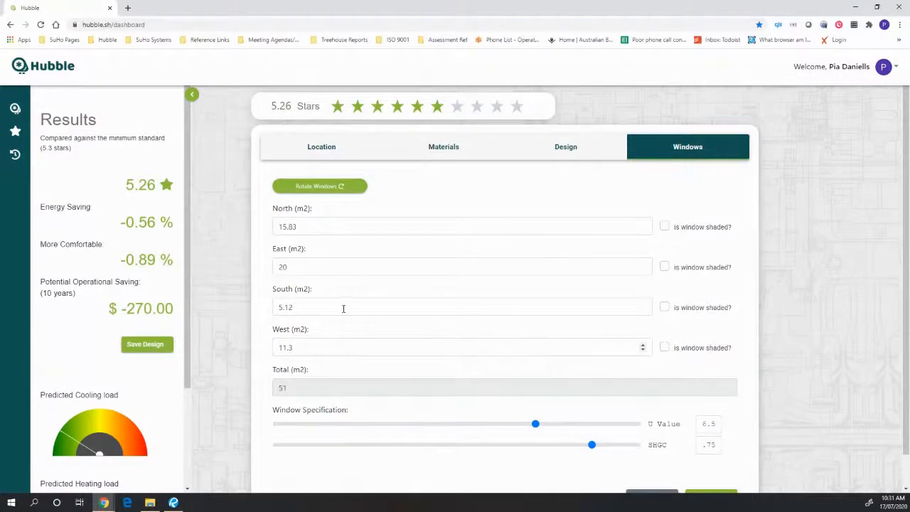
Set the total wall area to 270 m2 and recalculate the star rating
left_click(569, 147)
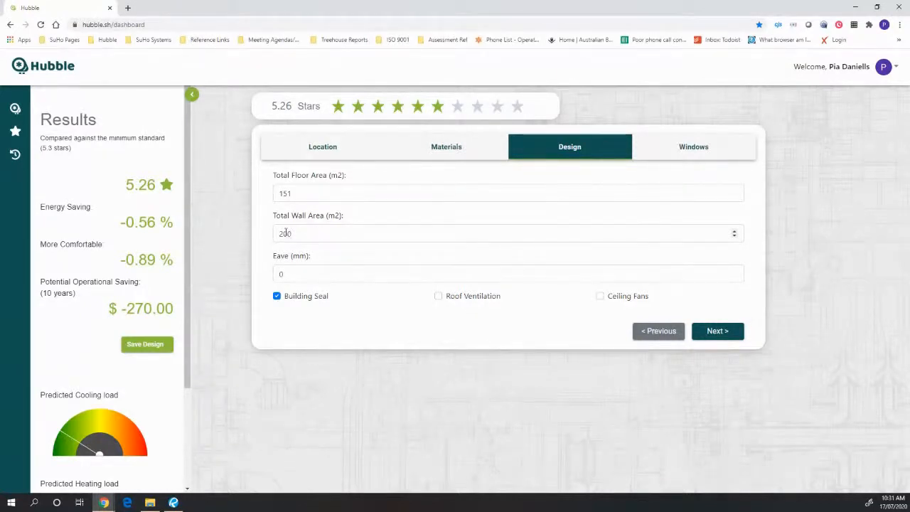
left_click(285, 234)
double_click(286, 234)
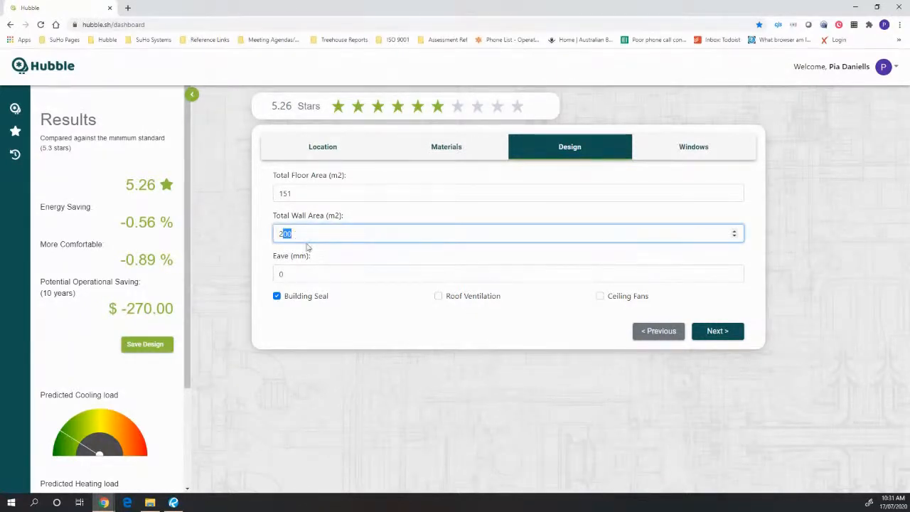
type("270")
left_click(715, 333)
scroll(701, 348, "down", 1)
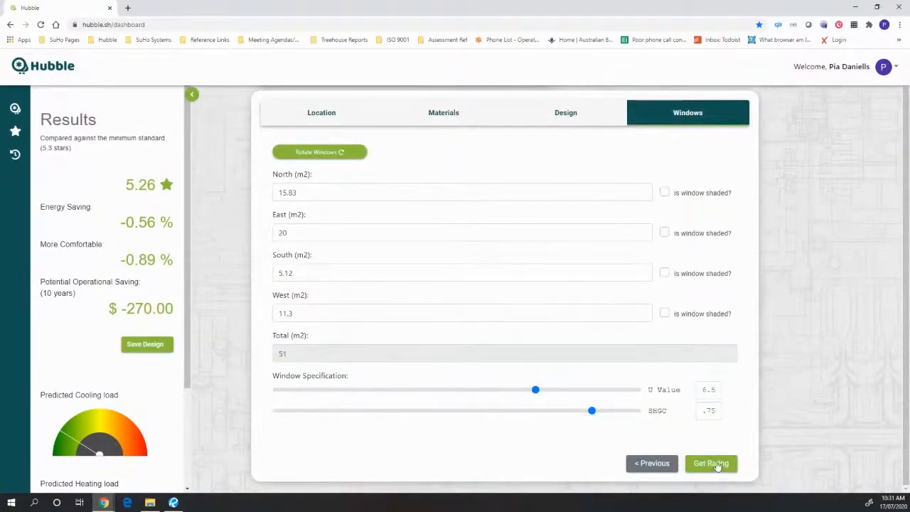
left_click(714, 464)
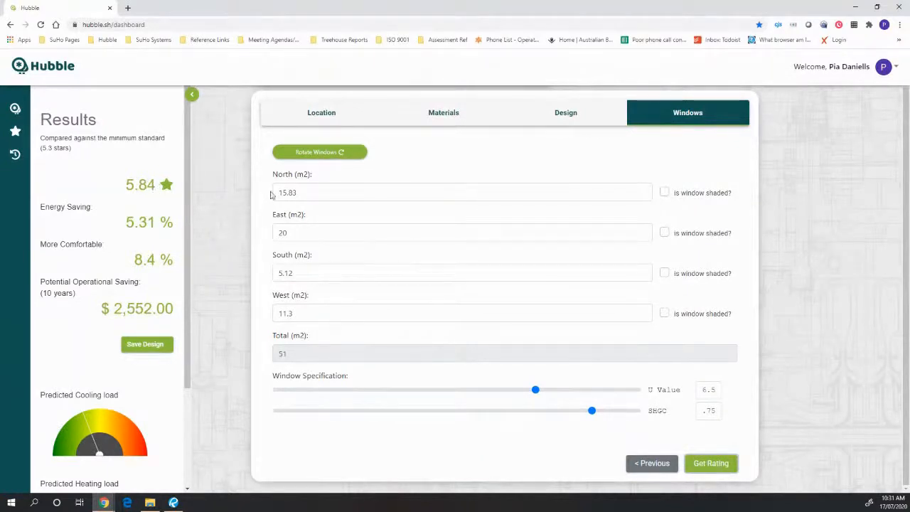
Set the east-facing window area to 8.4 m2 and recalculate the star rating
left_click(343, 152)
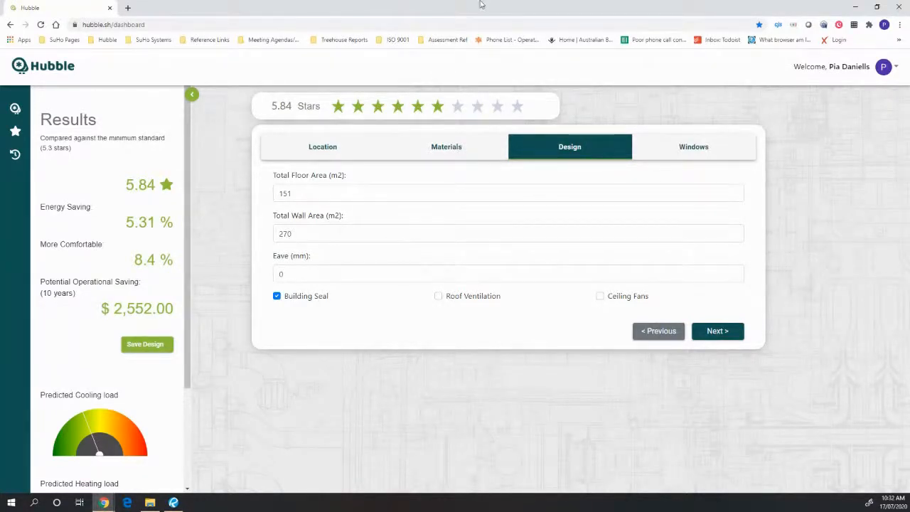
left_click(697, 154)
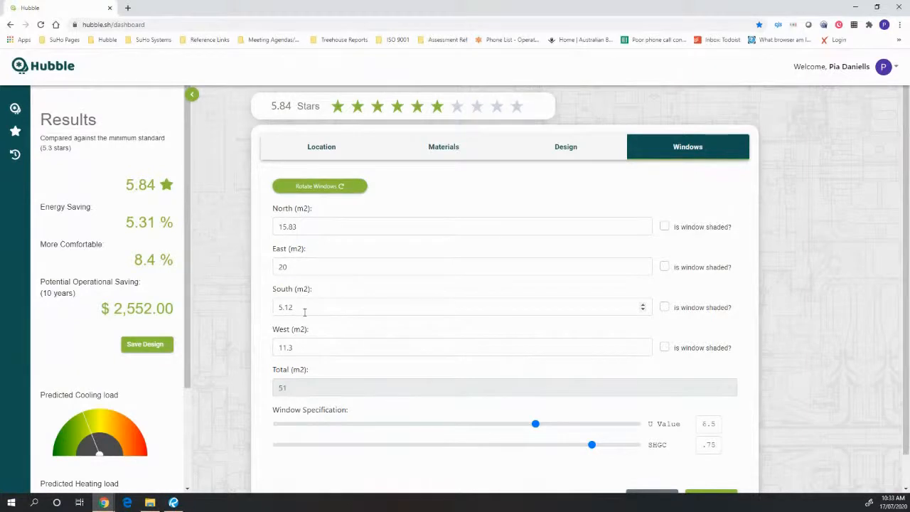
left_click(314, 267)
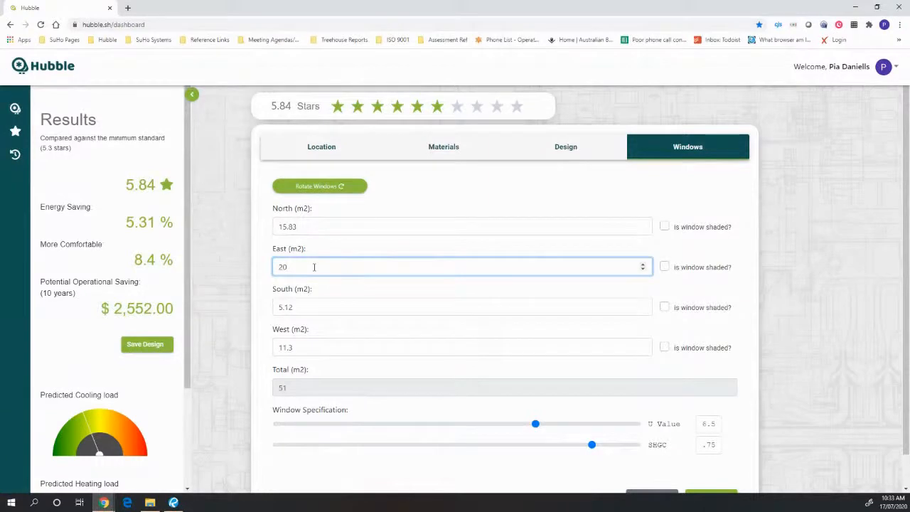
key("BackSpace")
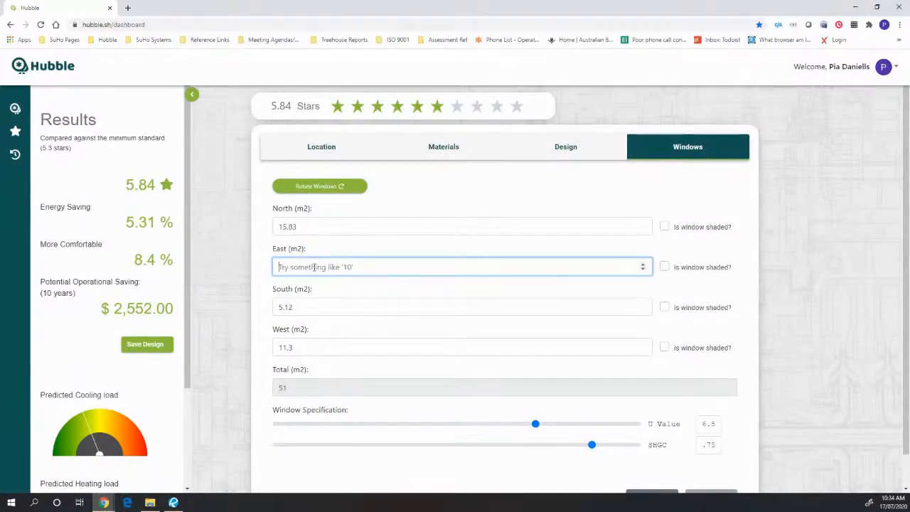
type("8")
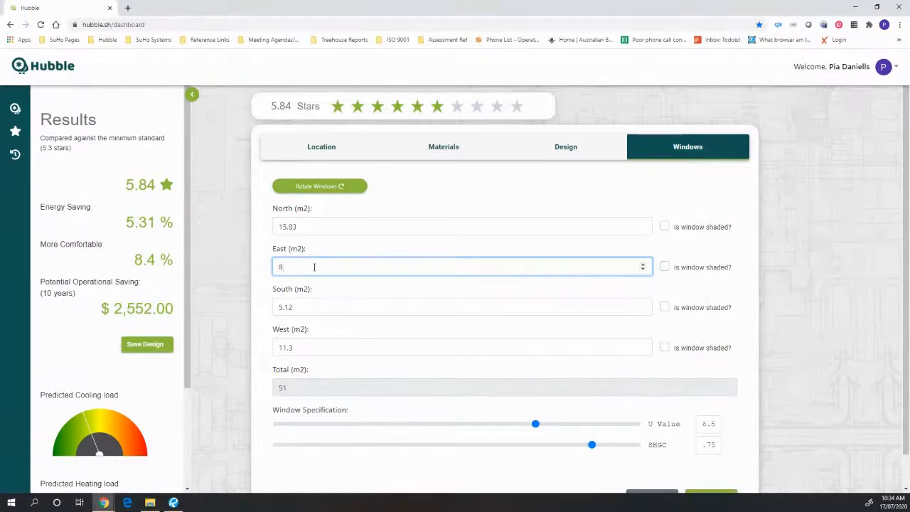
type(".4")
scroll(715, 488, "down", 1)
left_click(712, 466)
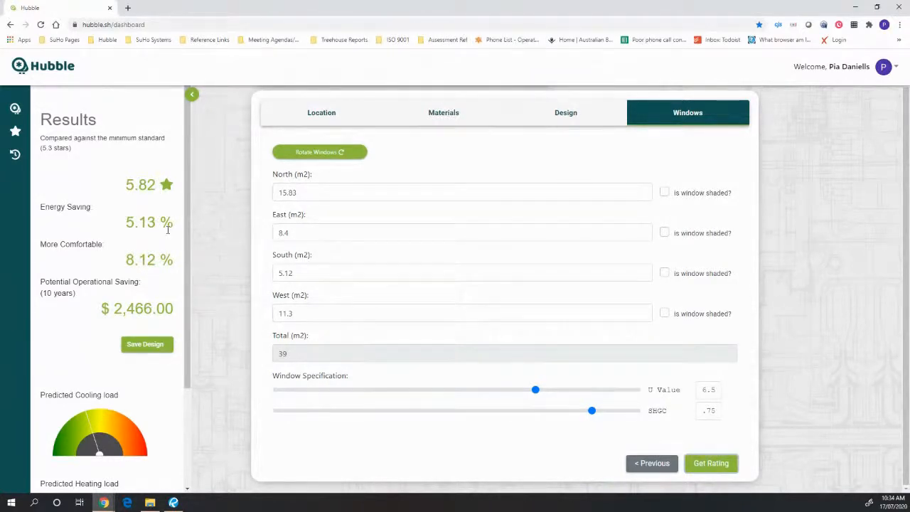
Mark the north and east windows as shaded
left_click(664, 192)
left_click(665, 233)
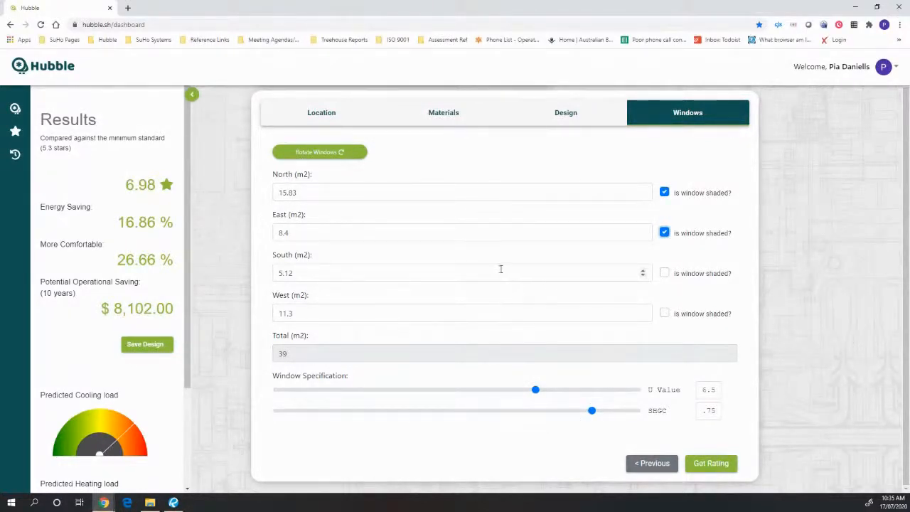
Set the additional insulation of the brick veneer walls to R2.5
left_click(445, 117)
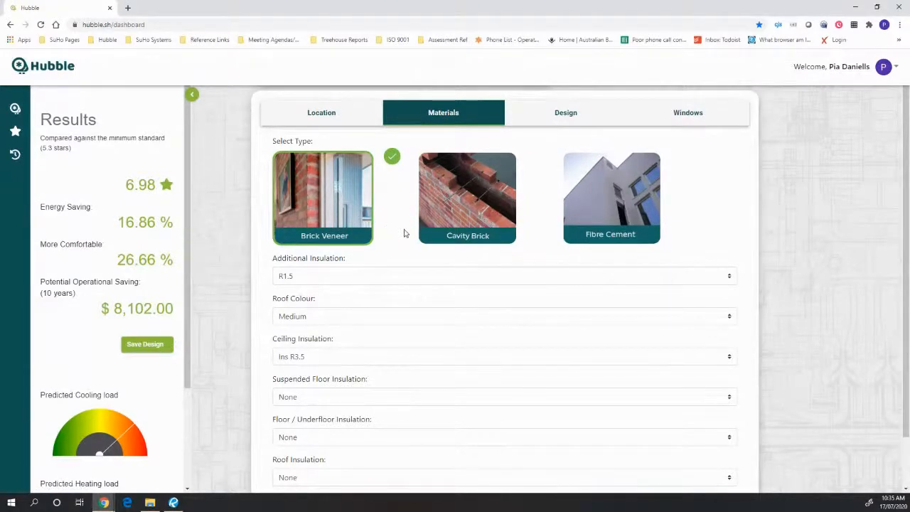
scroll(398, 242, "down", 1)
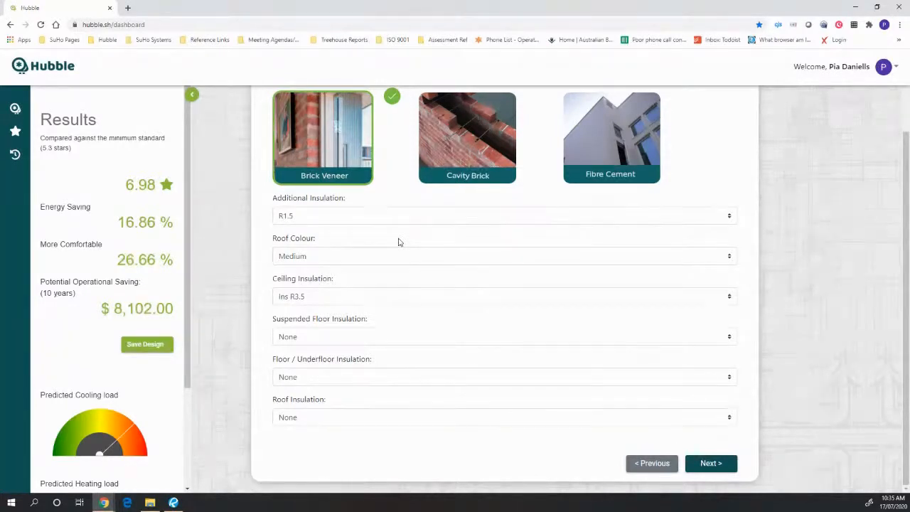
left_click(361, 216)
left_click(361, 224)
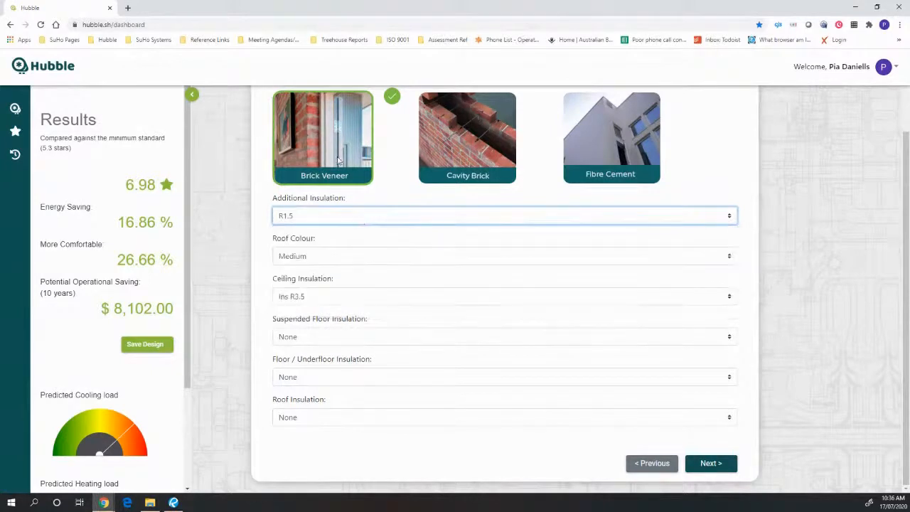
left_click(352, 219)
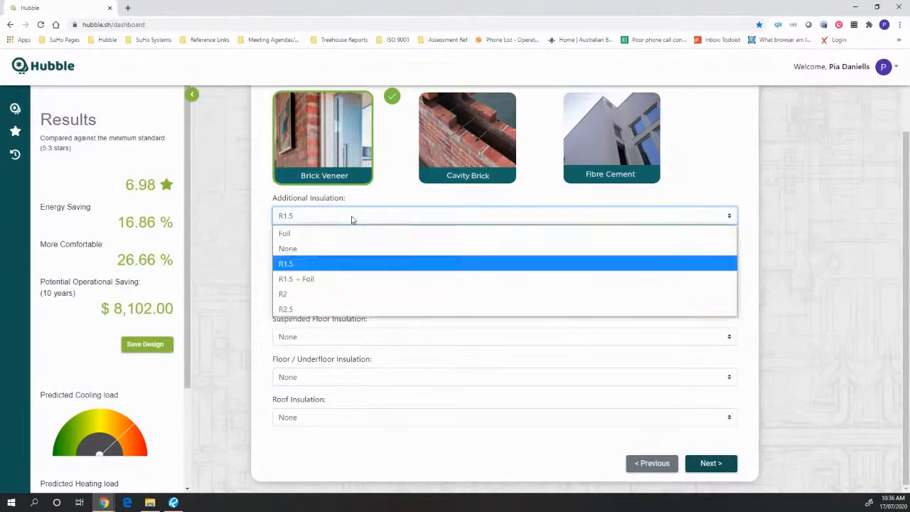
left_click(329, 311)
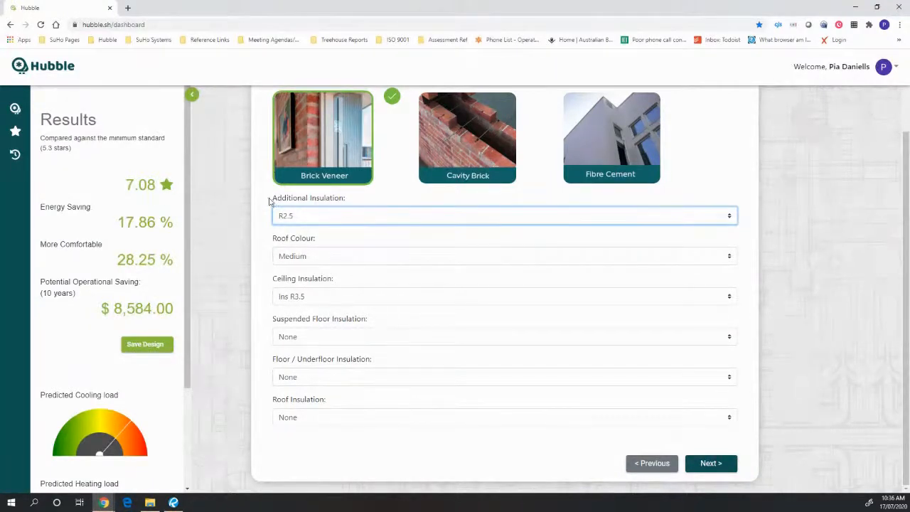
Set the ceiling insulation to Ins R5 and the roof insulation to Anti-glare foil
left_click(337, 295)
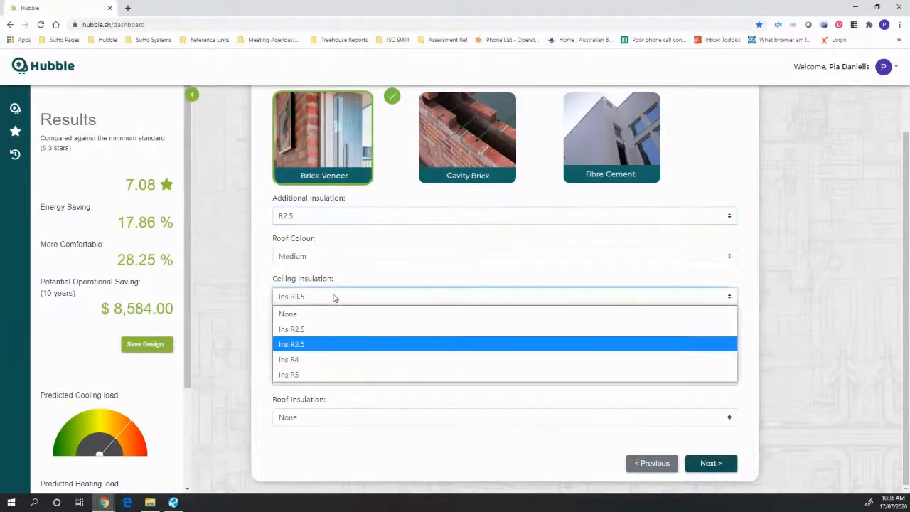
left_click(317, 374)
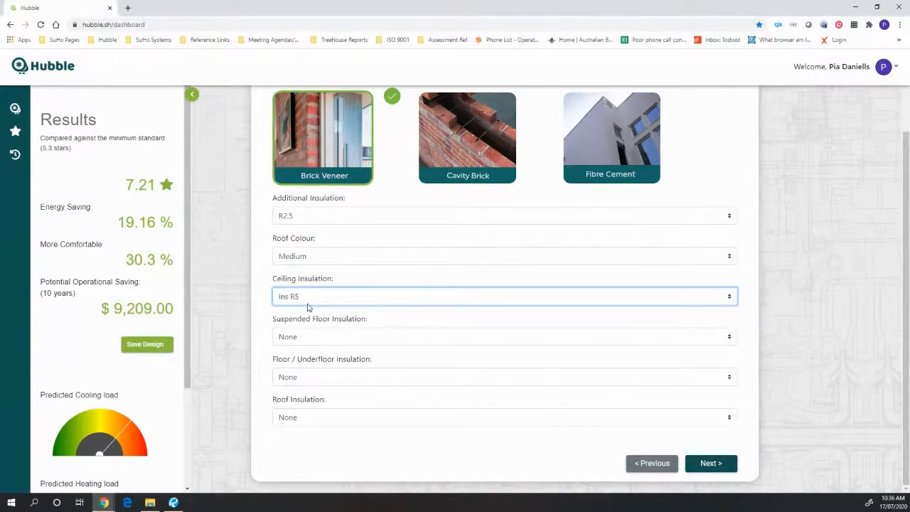
left_click(321, 417)
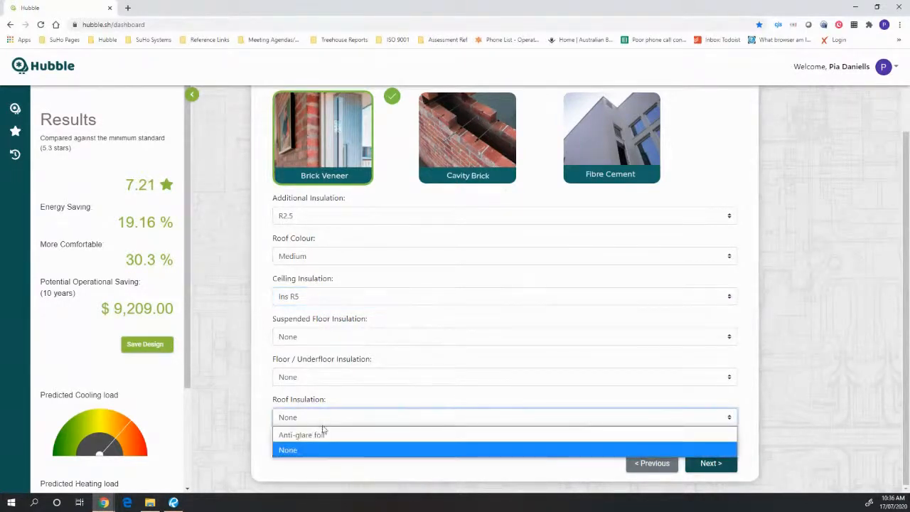
left_click(322, 436)
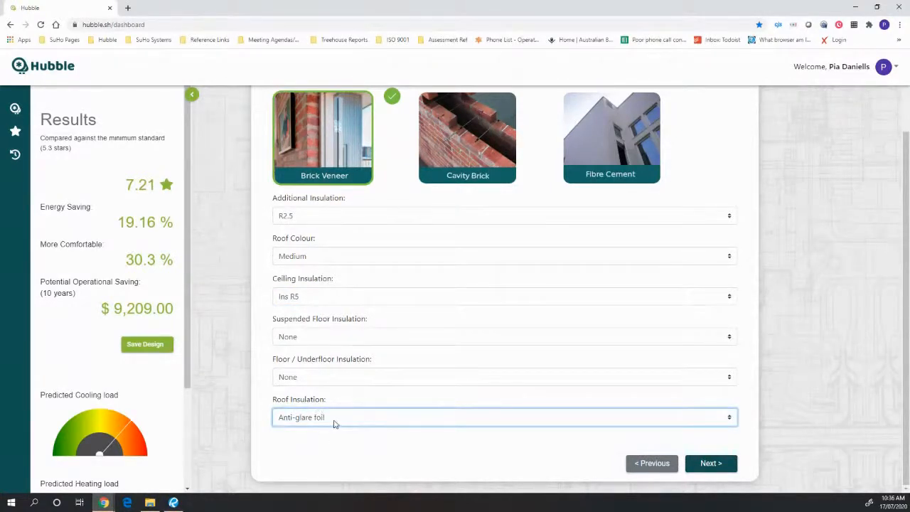
left_click(343, 419)
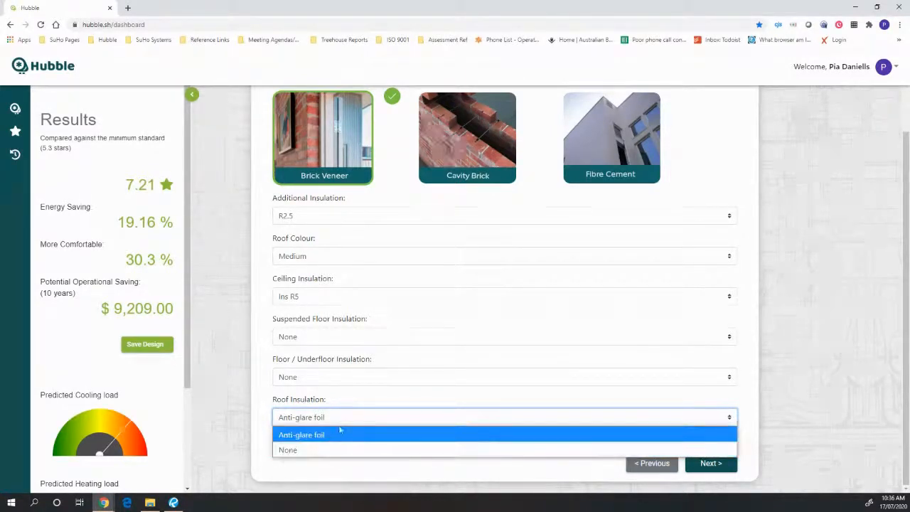
left_click(342, 430)
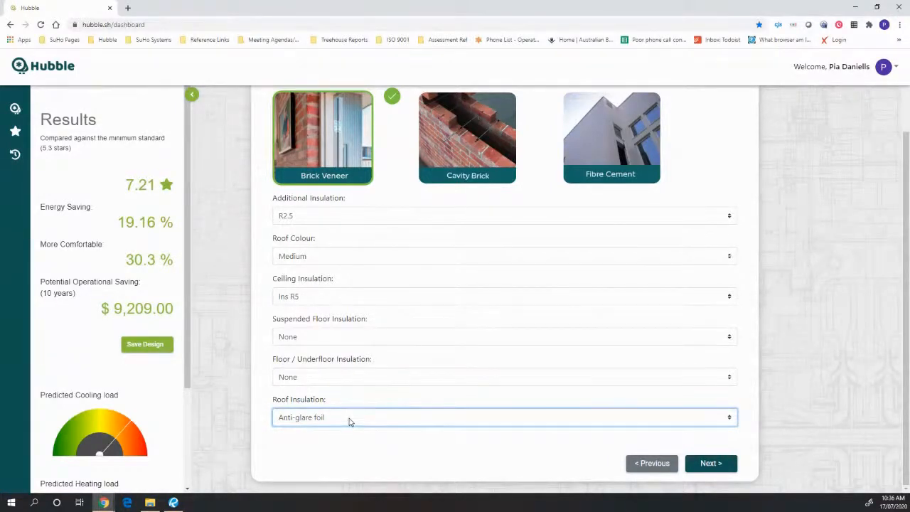
Compare Ins Under:R1 and Ins Under:R2 as floor/underfloor insulation and settle on Ins Under:R1
left_click(367, 379)
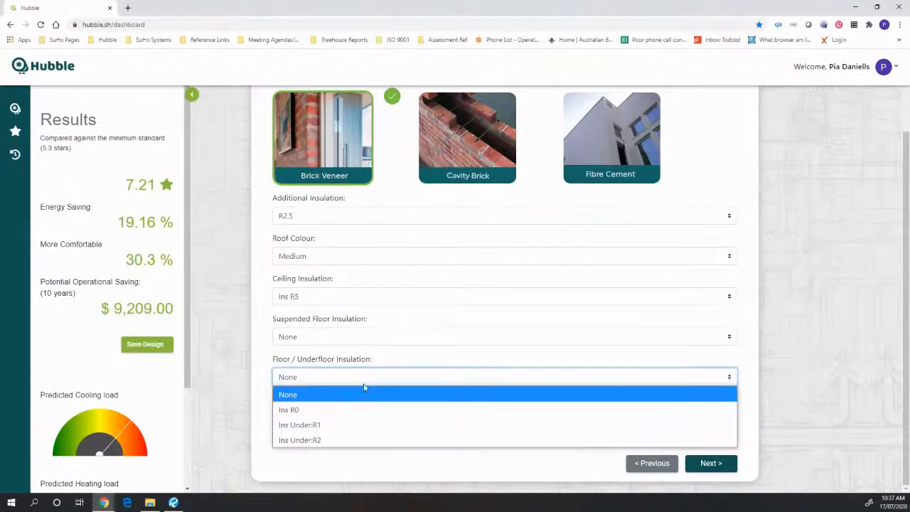
left_click(340, 424)
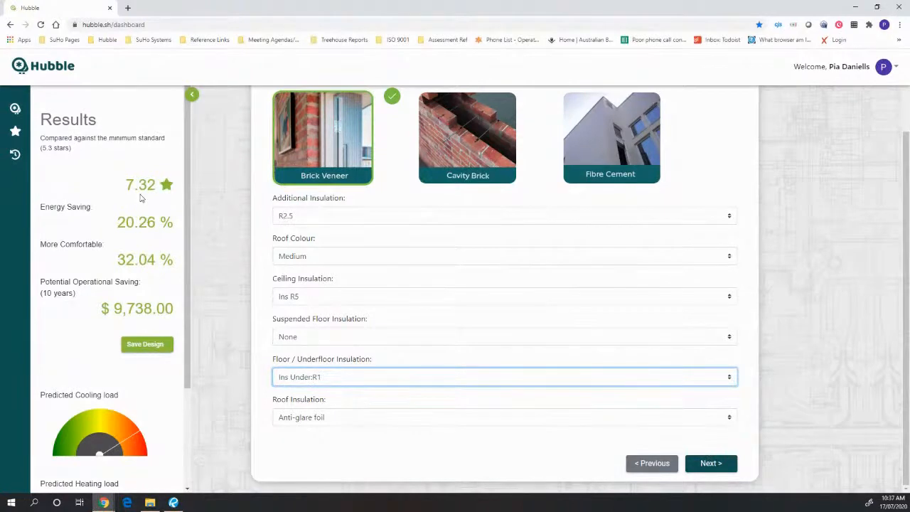
left_click(360, 379)
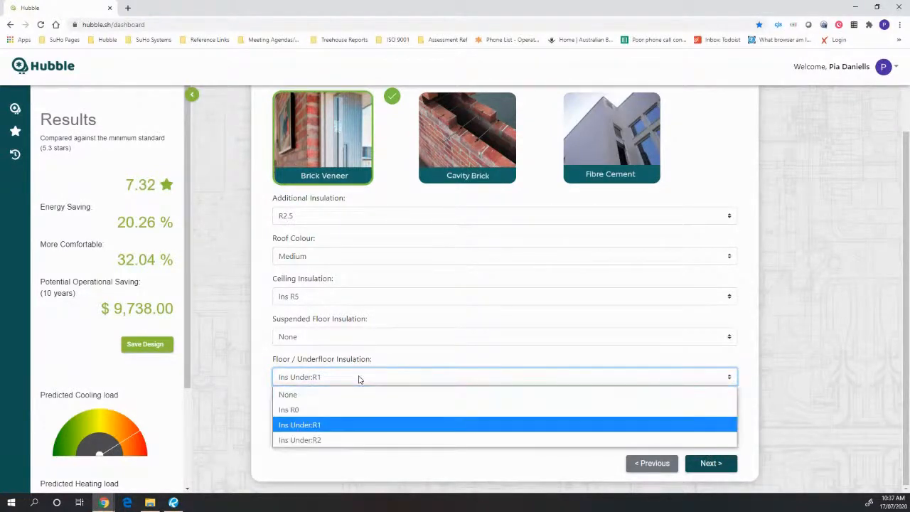
left_click(333, 442)
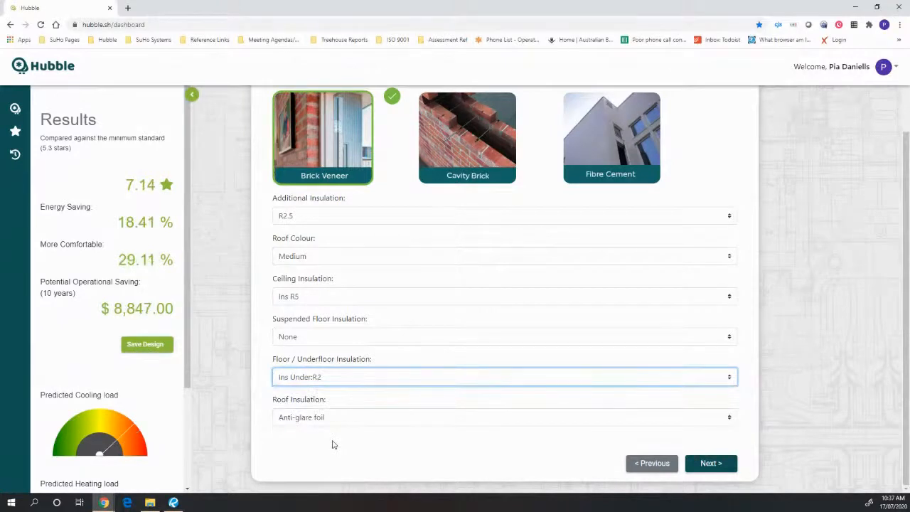
left_click(341, 378)
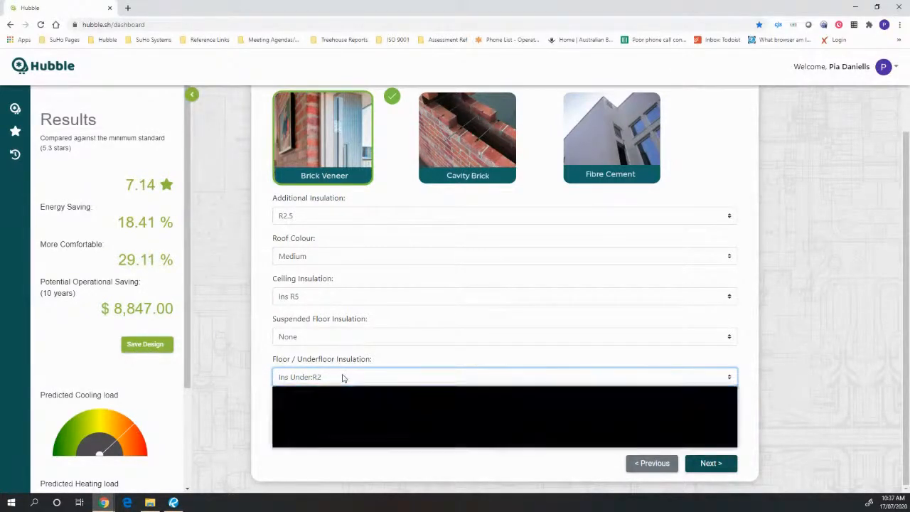
left_click(335, 434)
key("Up")
key("Up")
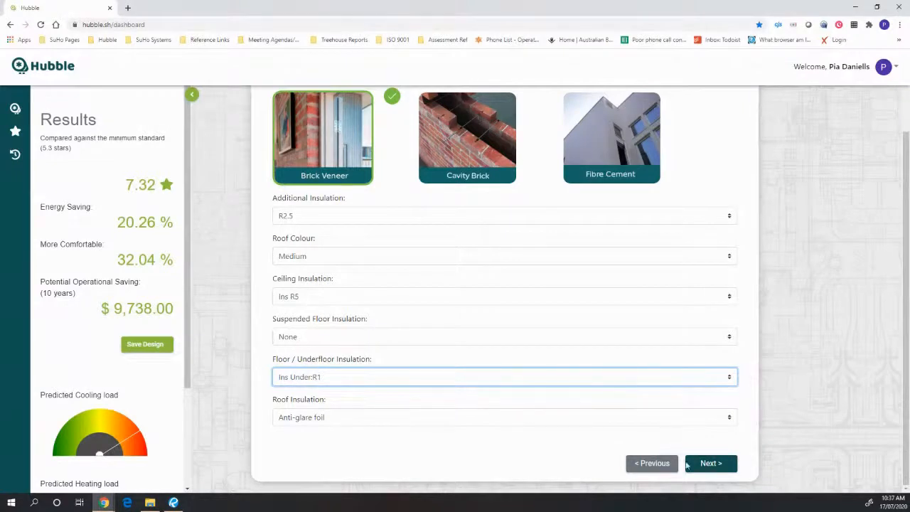
Return to the window settings and mark the north and east windows as shaded again
left_click(711, 463)
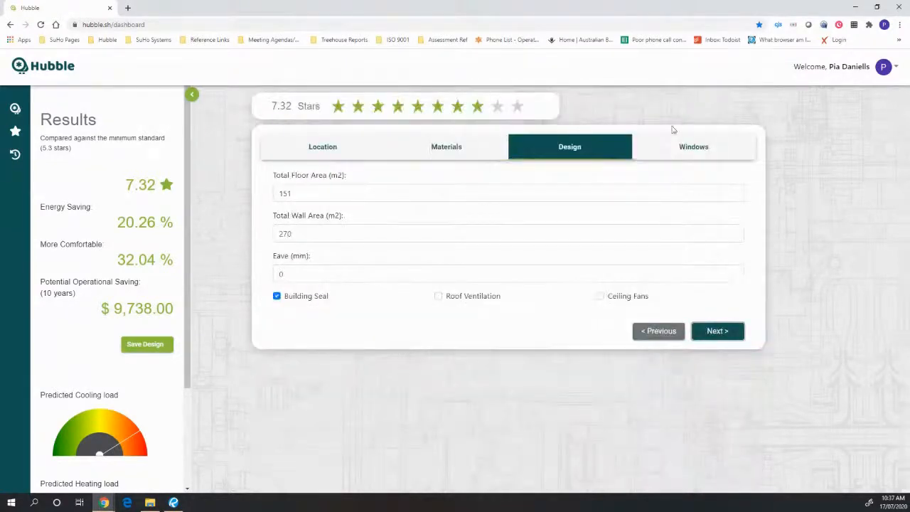
left_click(717, 337)
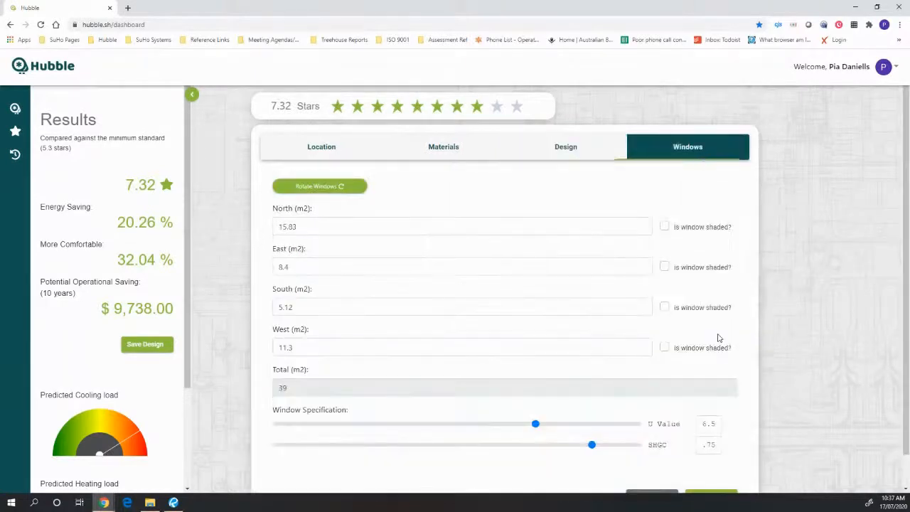
left_click(698, 229)
left_click(679, 274)
Set the window specification to a U value of 2.2 and an SHGC of 0.4, and recalculate the star rating
scroll(467, 304, "down", 1)
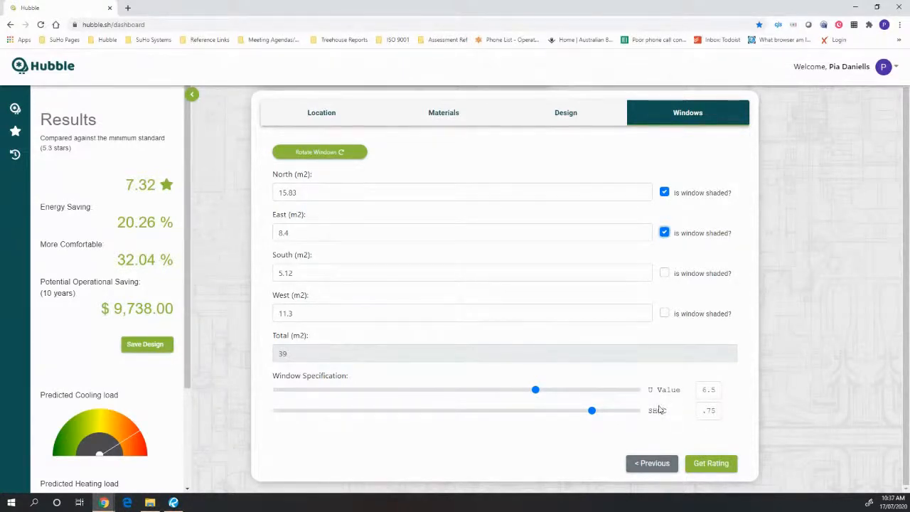
left_click_drag(536, 390, 349, 392)
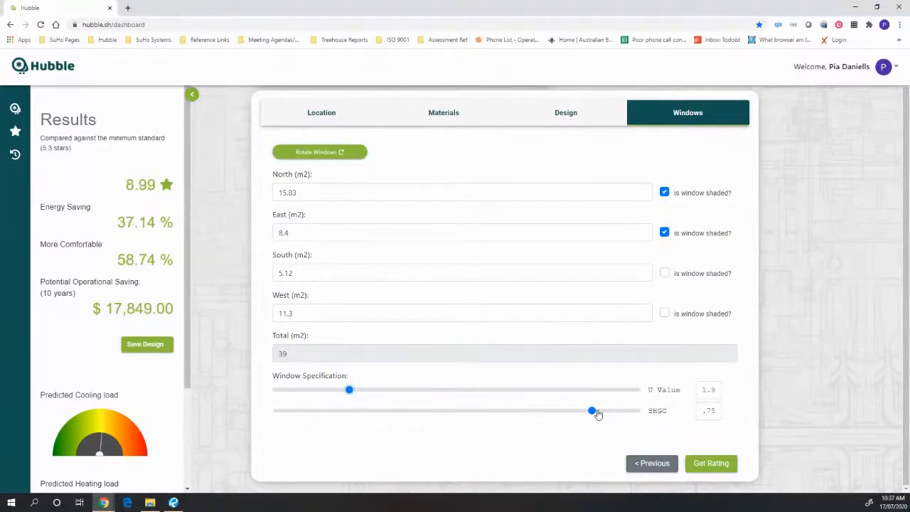
left_click_drag(359, 394, 361, 391)
left_click_drag(591, 410, 397, 413)
left_click(713, 463)
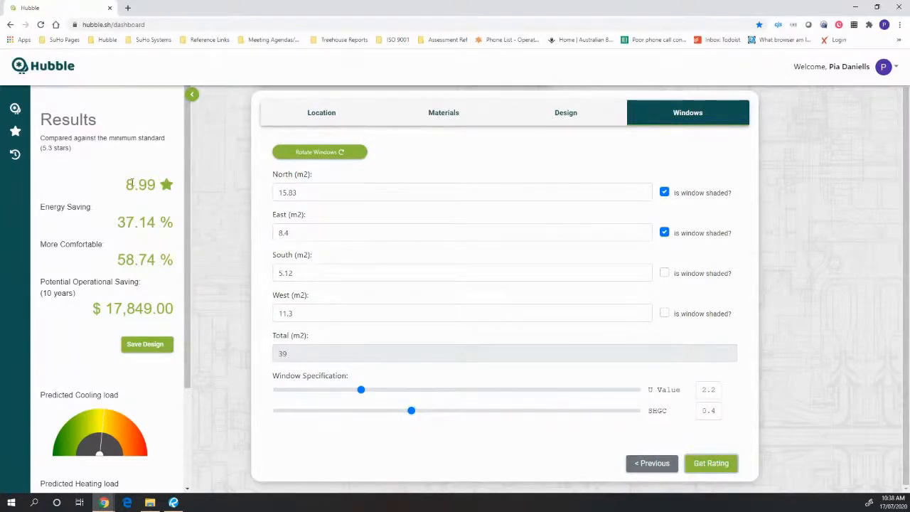
left_click(706, 463)
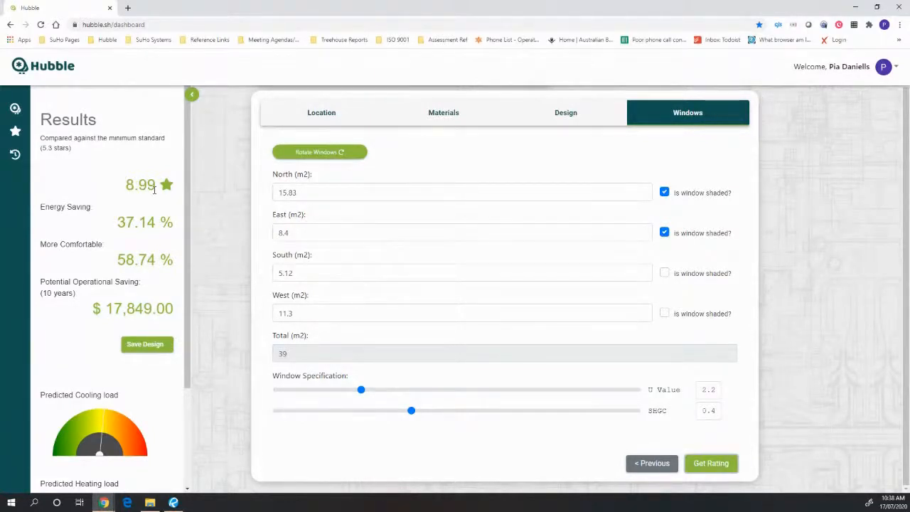